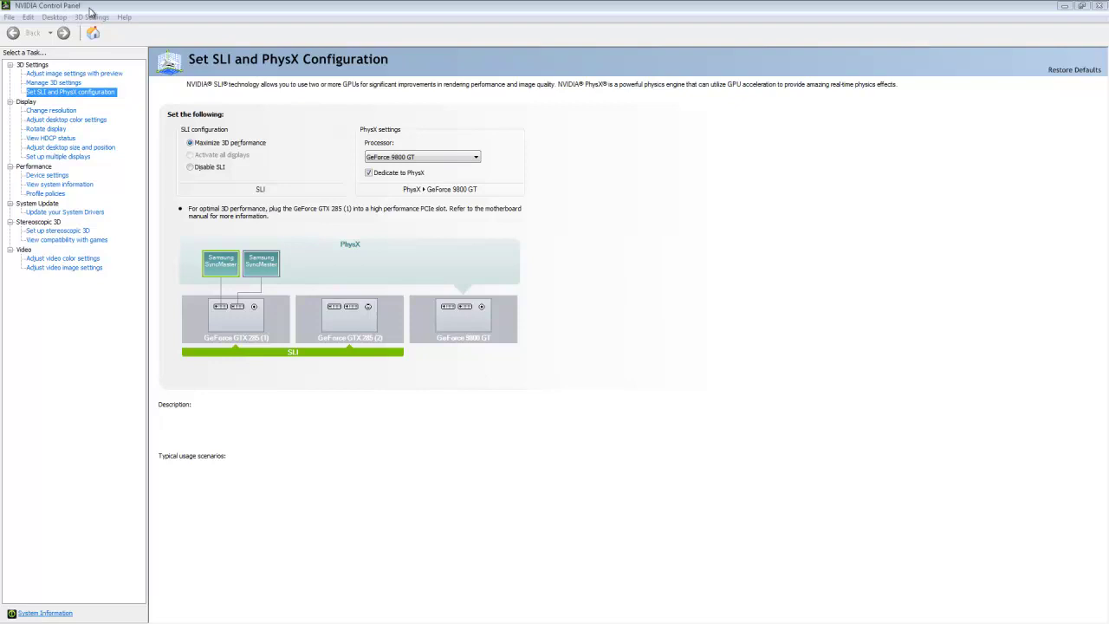
pyautogui.click(58, 18)
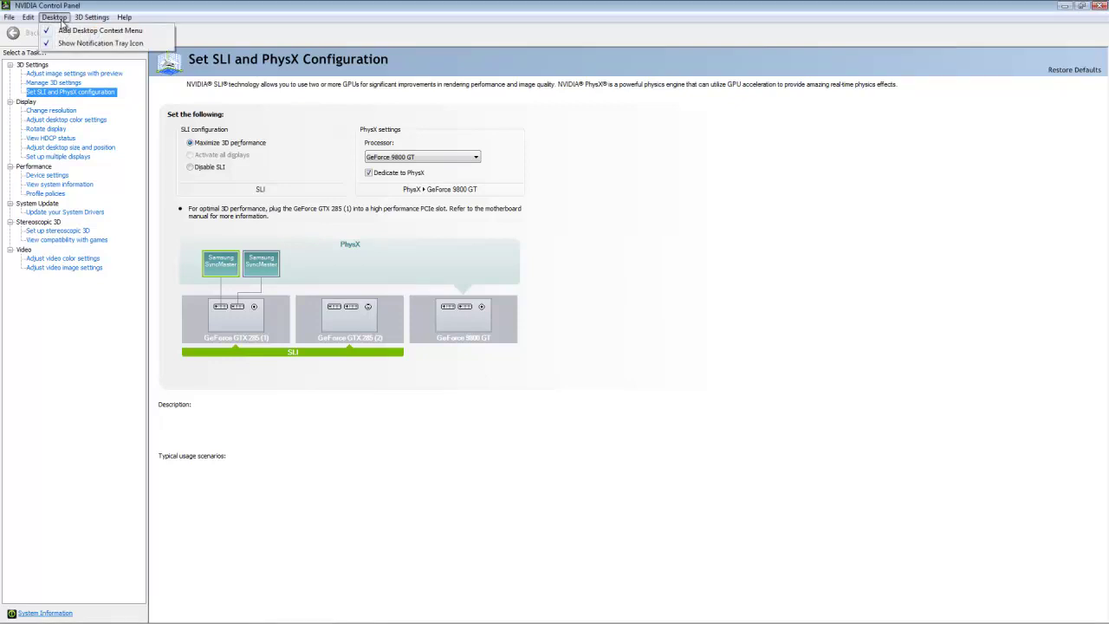
pyautogui.click(12, 19)
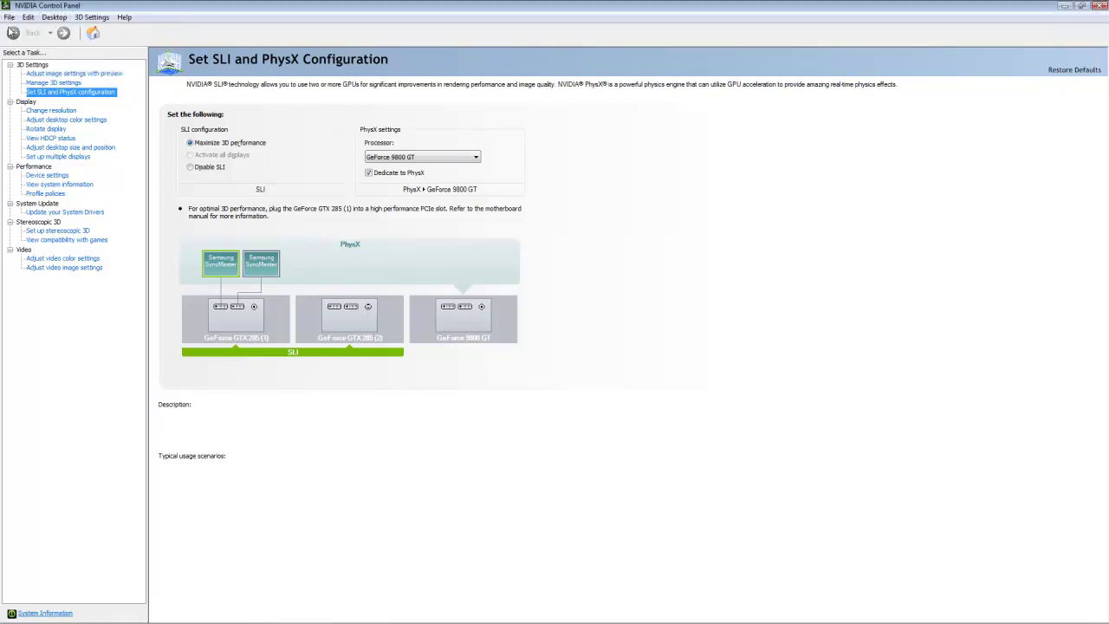
pyautogui.click(32, 19)
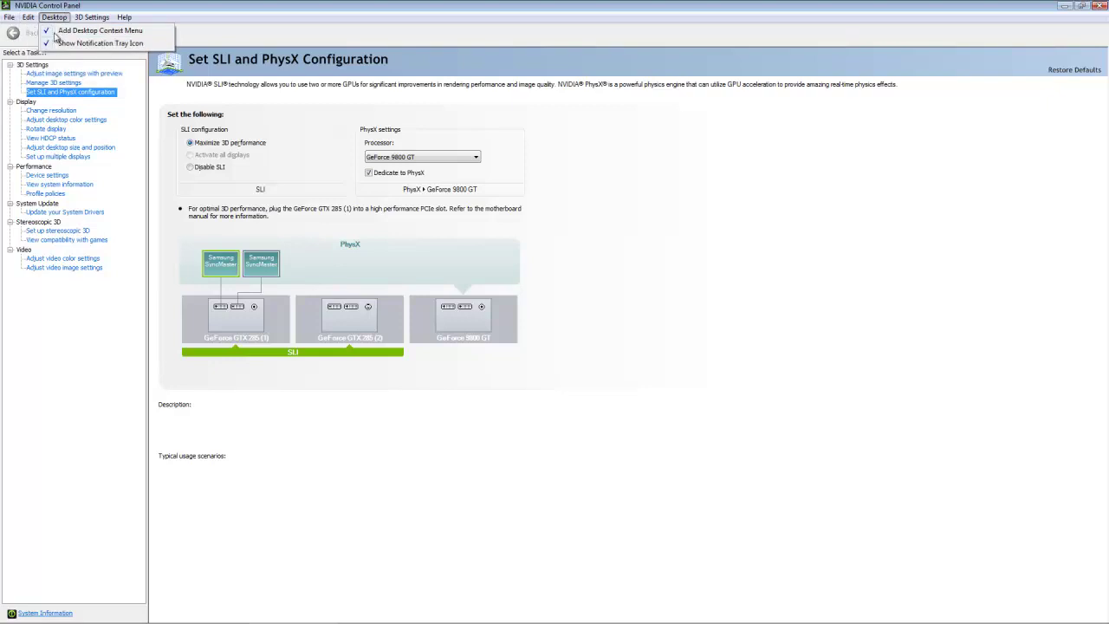
pyautogui.click(31, 19)
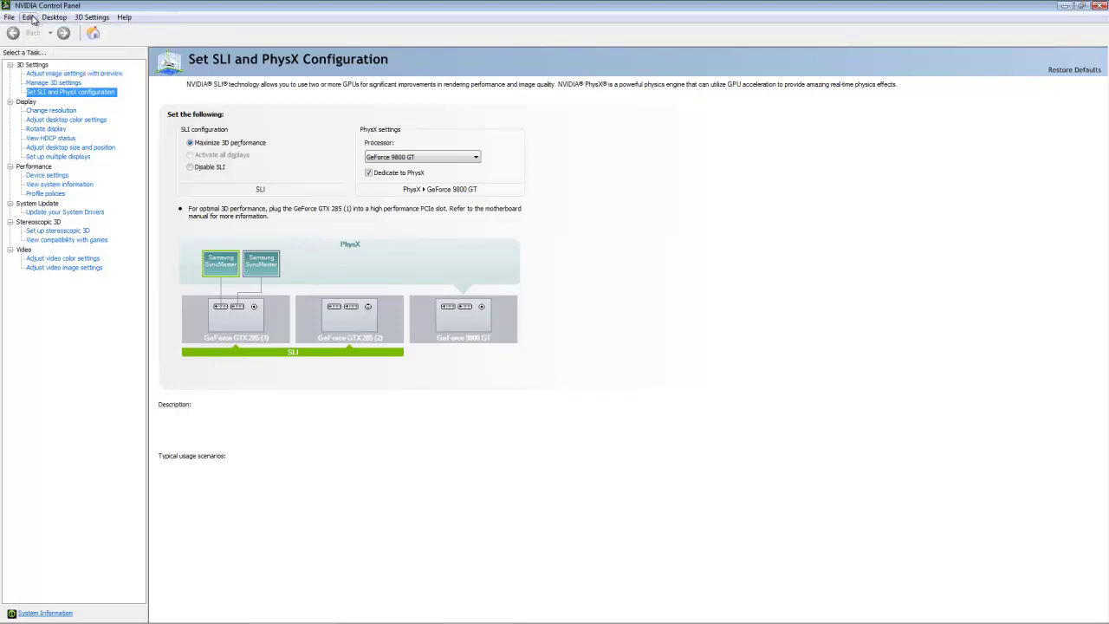
pyautogui.click(31, 19)
pyautogui.moveTo(54, 19)
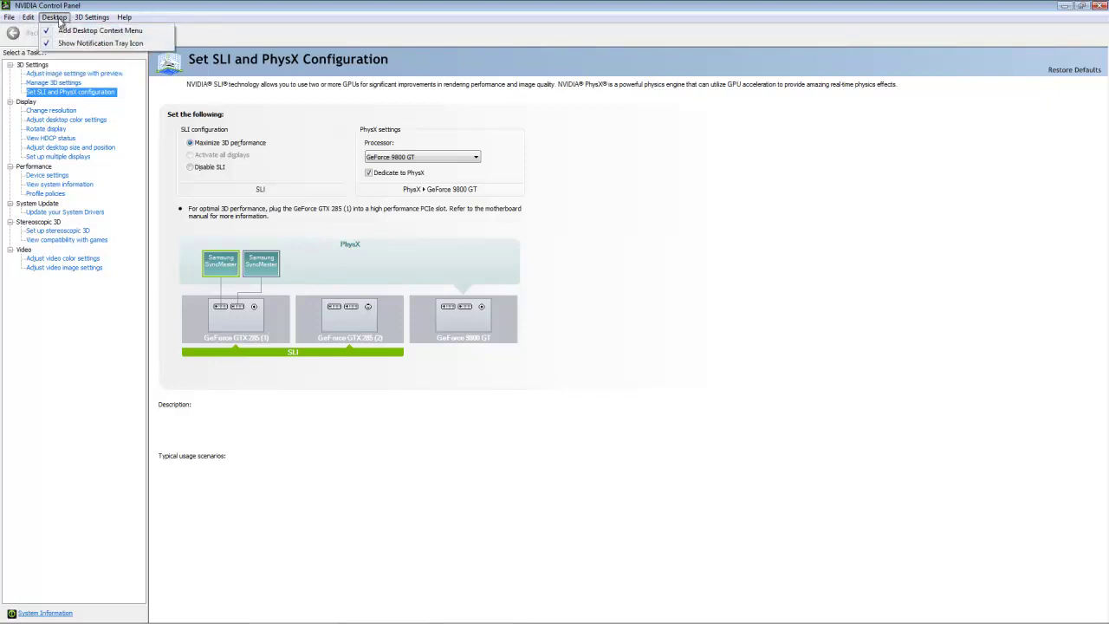
pyautogui.moveTo(122, 19)
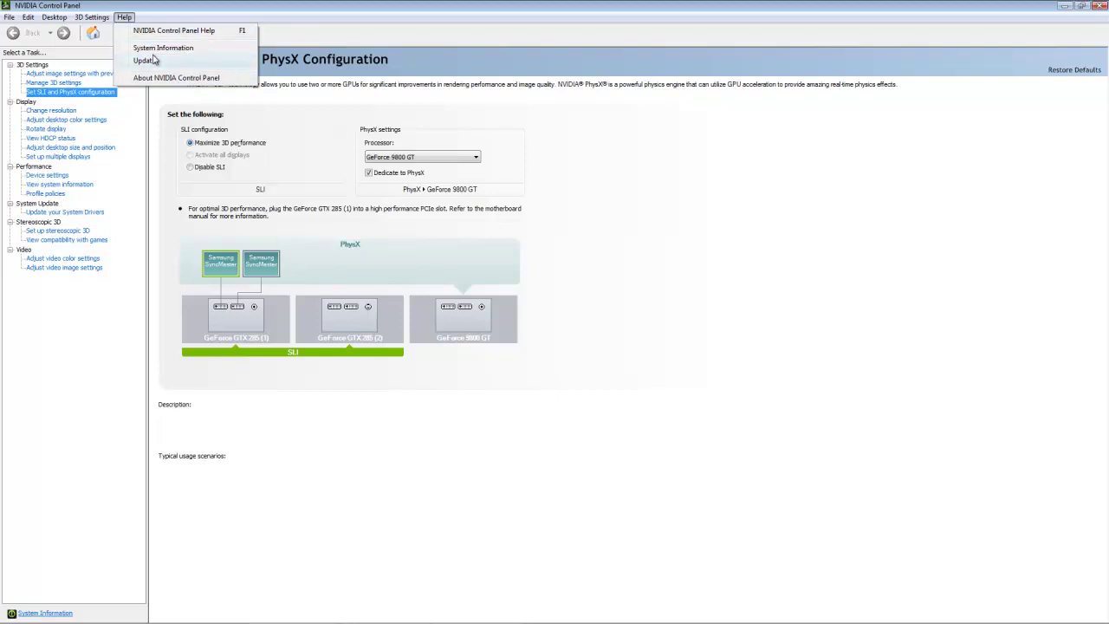
pyautogui.click(700, 151)
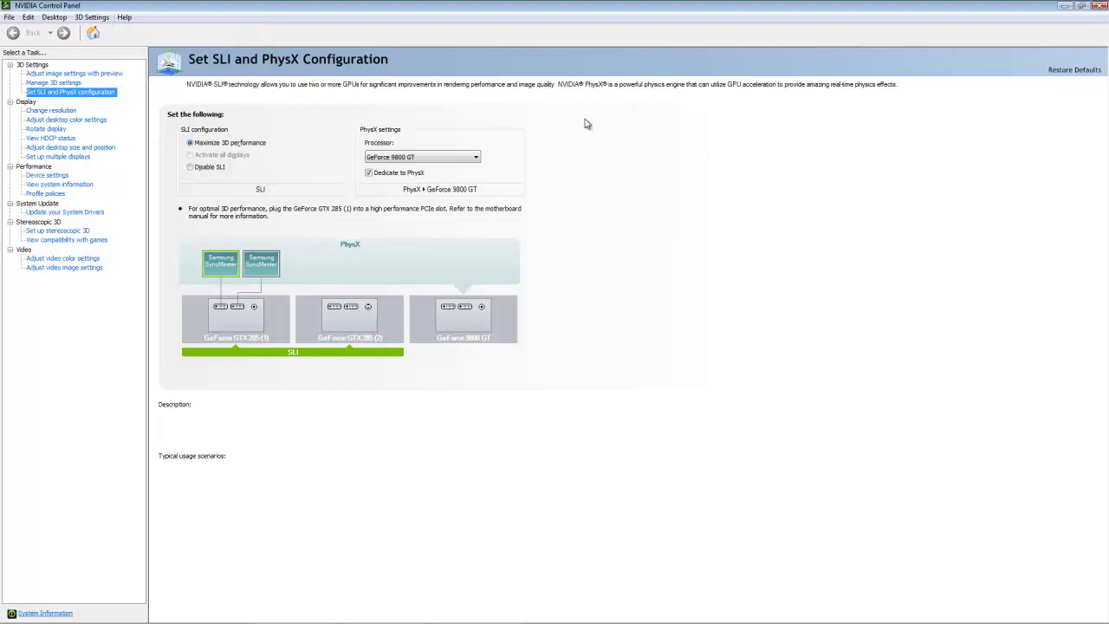
pyautogui.moveTo(260, 620)
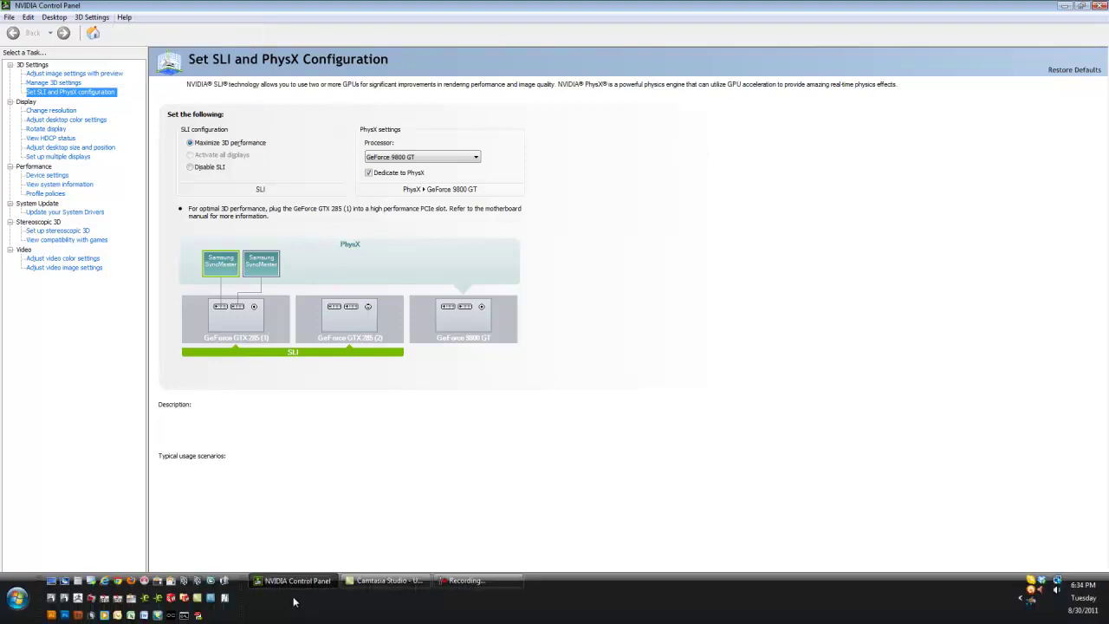
# Switch from NVIDIA Control Panel to Adobe Photoshop CS5 using the taskbar
pyautogui.click(64, 615)
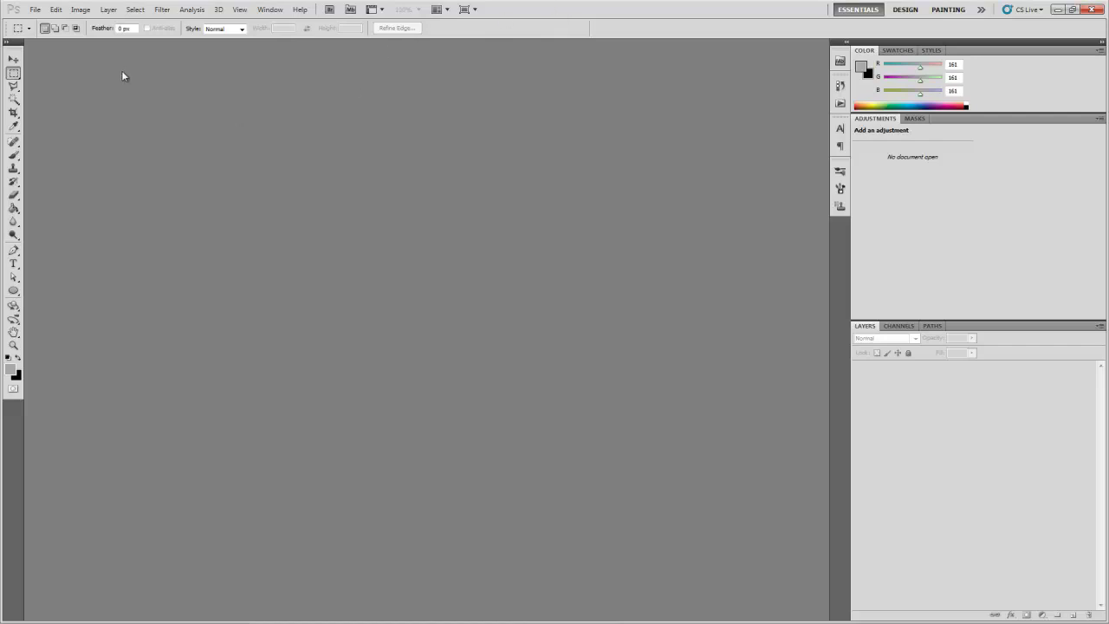
pyautogui.click(36, 10)
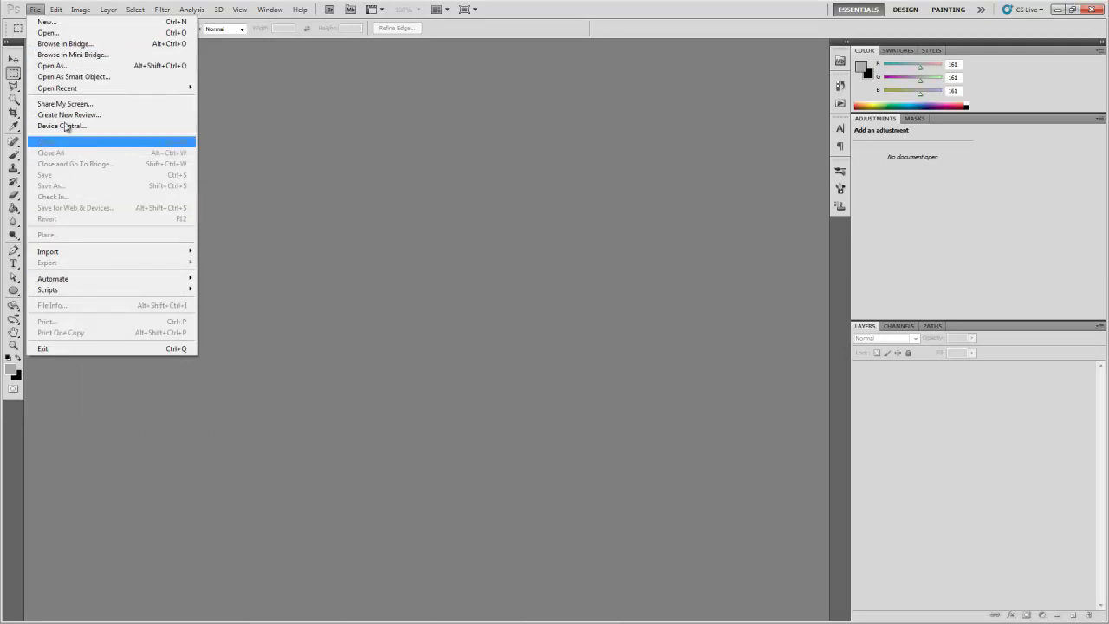
pyautogui.click(56, 9)
pyautogui.click(56, 9)
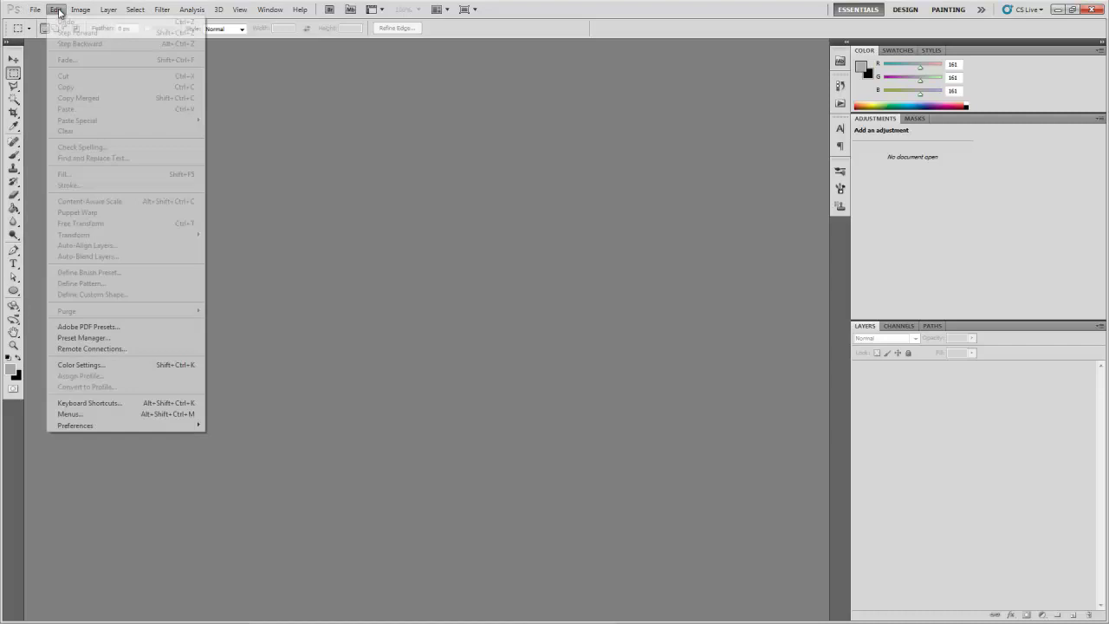
pyautogui.press('Right')
pyautogui.press('Right')
pyautogui.press('Right')
pyautogui.press('Right')
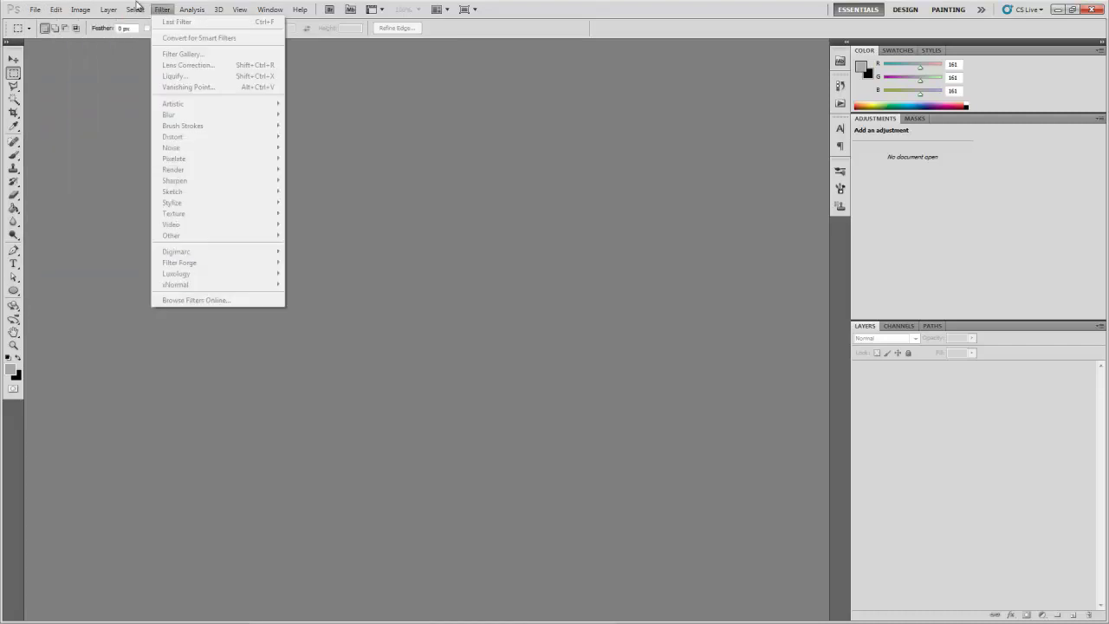
pyautogui.press('Left')
pyautogui.press('Left')
pyautogui.press('Escape')
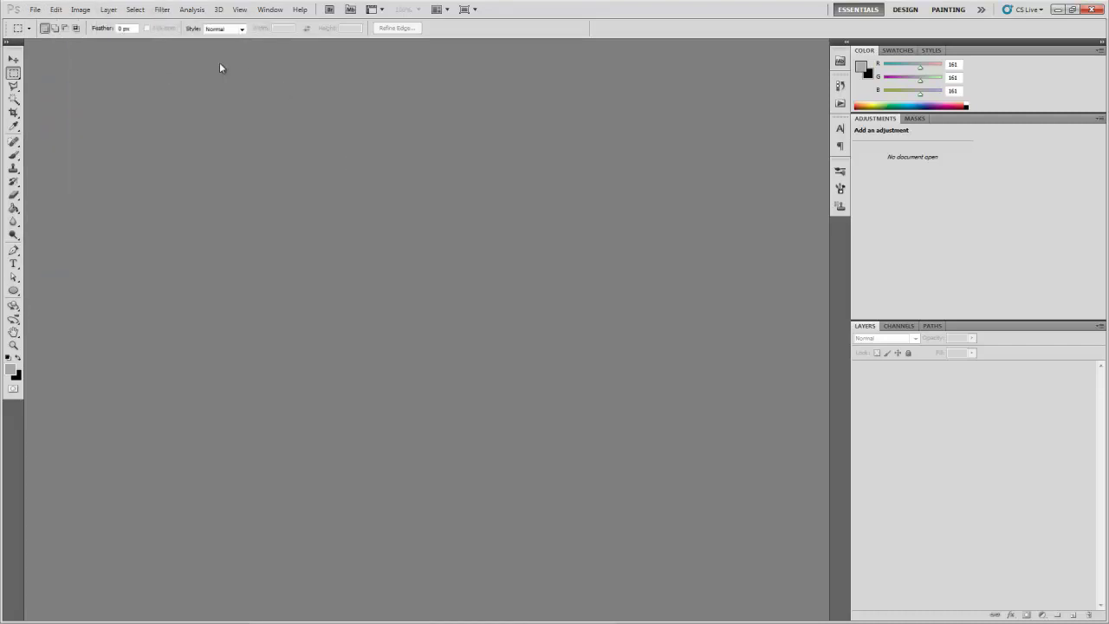
pyautogui.click(35, 9)
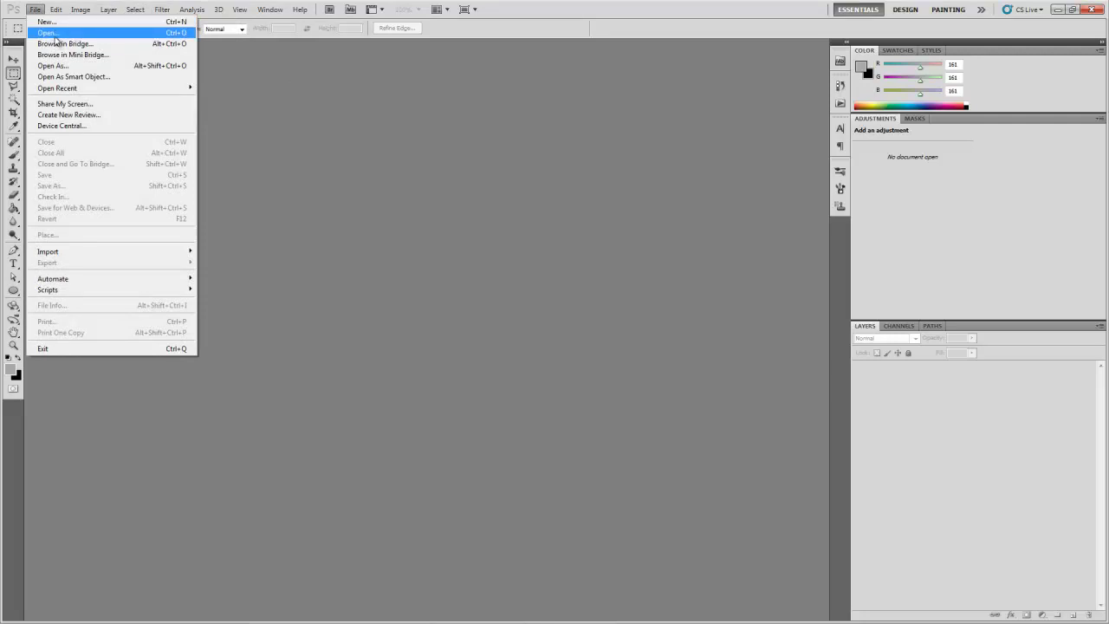
# In File > Open, go up from orthos to maya projects, then into Bearcat > sourceimages > f8f bearcat
pyautogui.click(54, 35)
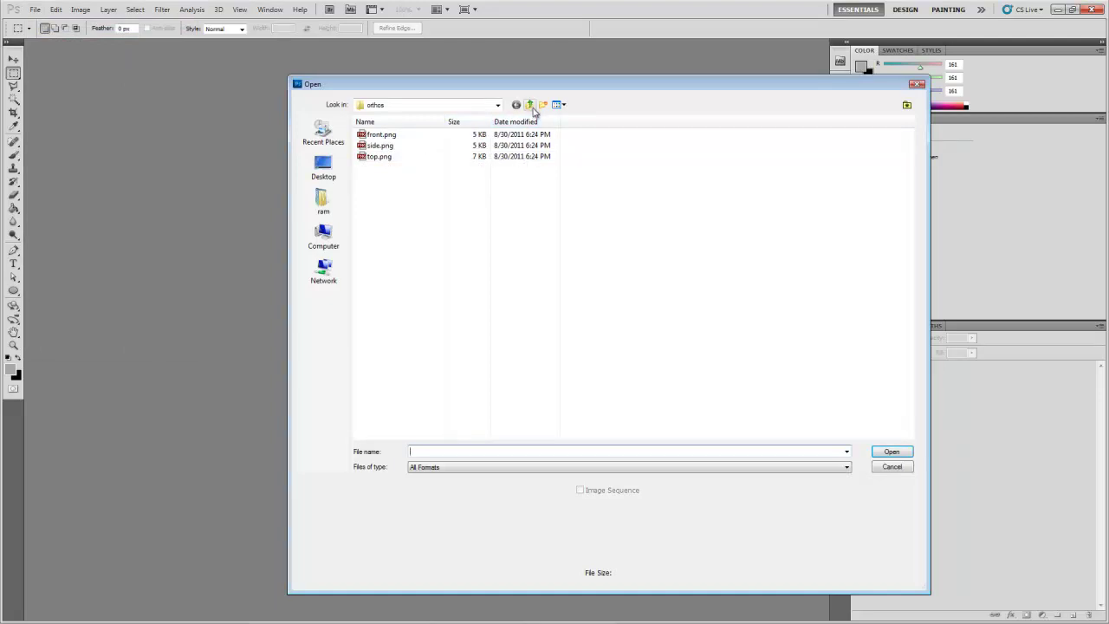
pyautogui.click(530, 105)
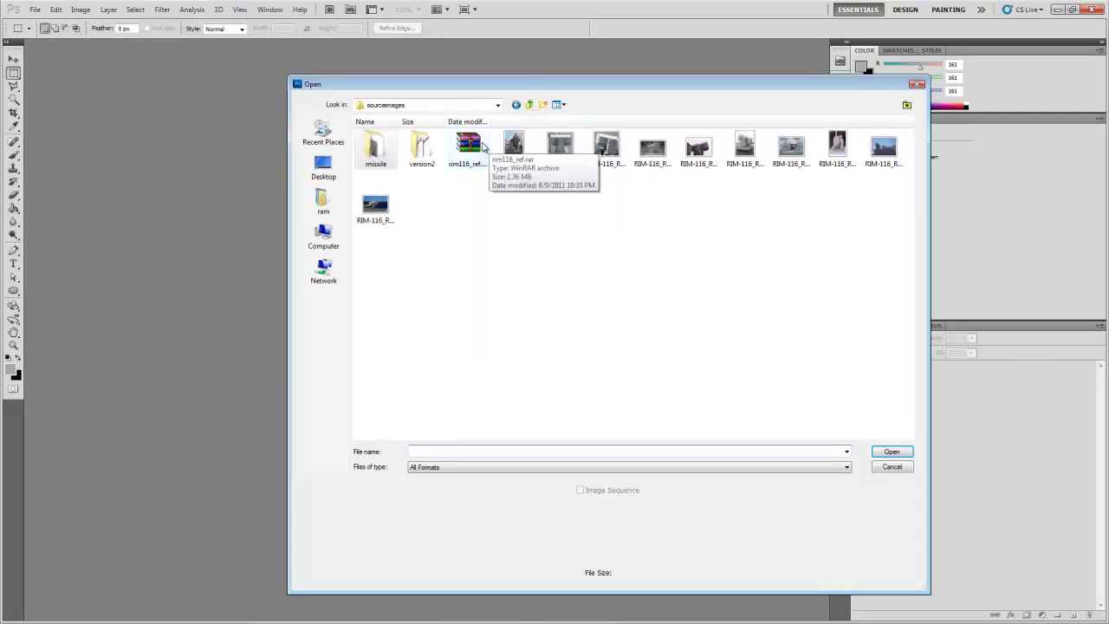
pyautogui.click(530, 105)
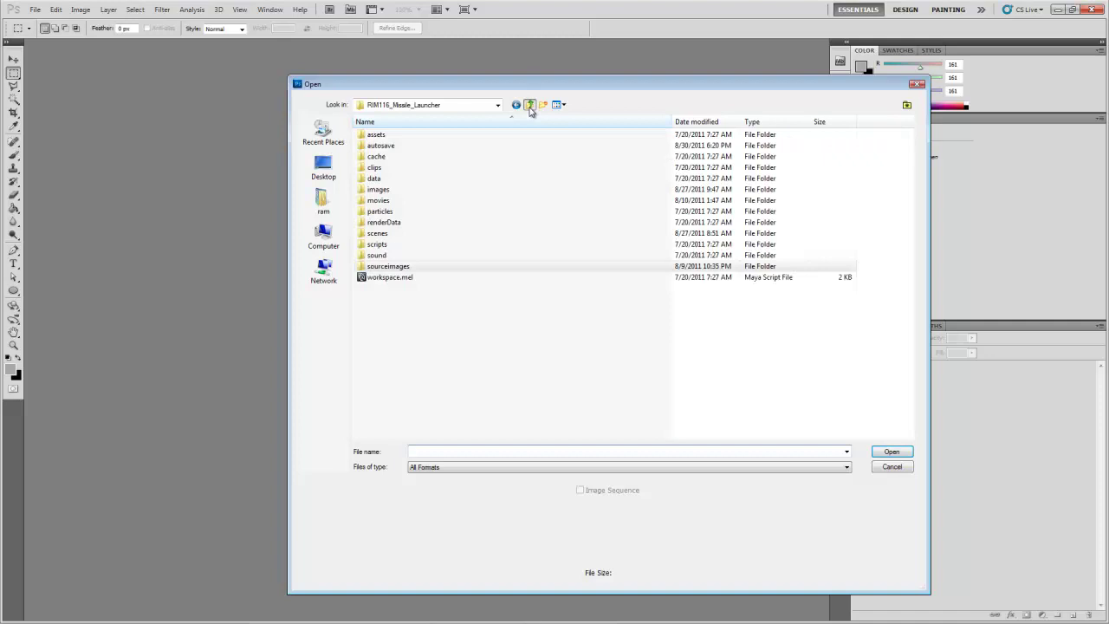
pyautogui.click(530, 105)
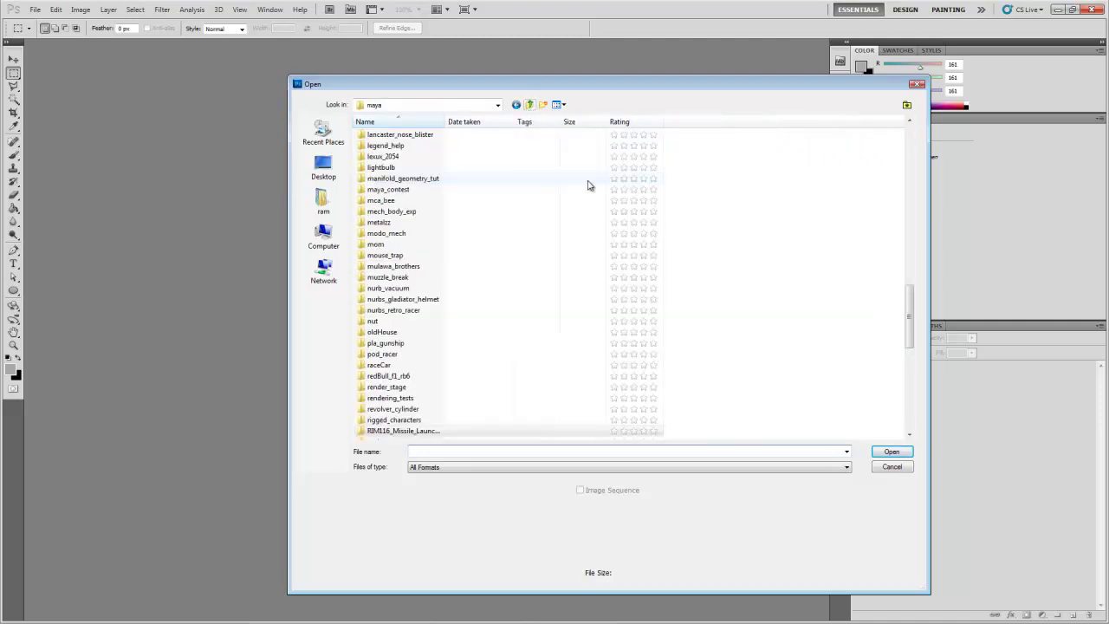
pyautogui.moveTo(908, 305); pyautogui.dragTo(896, 365)
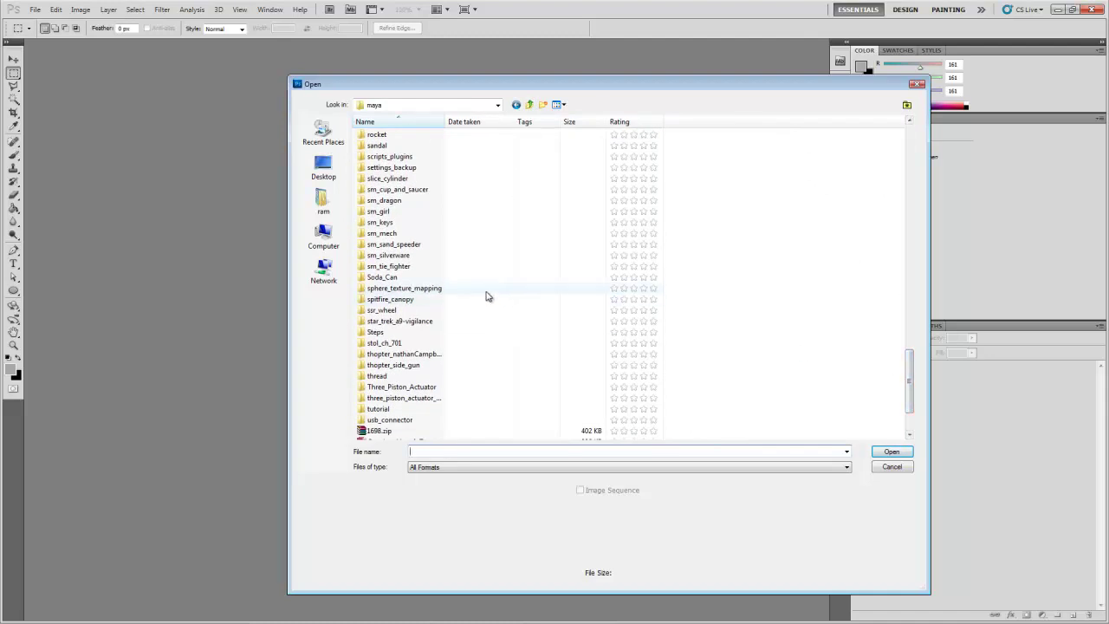
pyautogui.moveTo(906, 373); pyautogui.dragTo(881, 247)
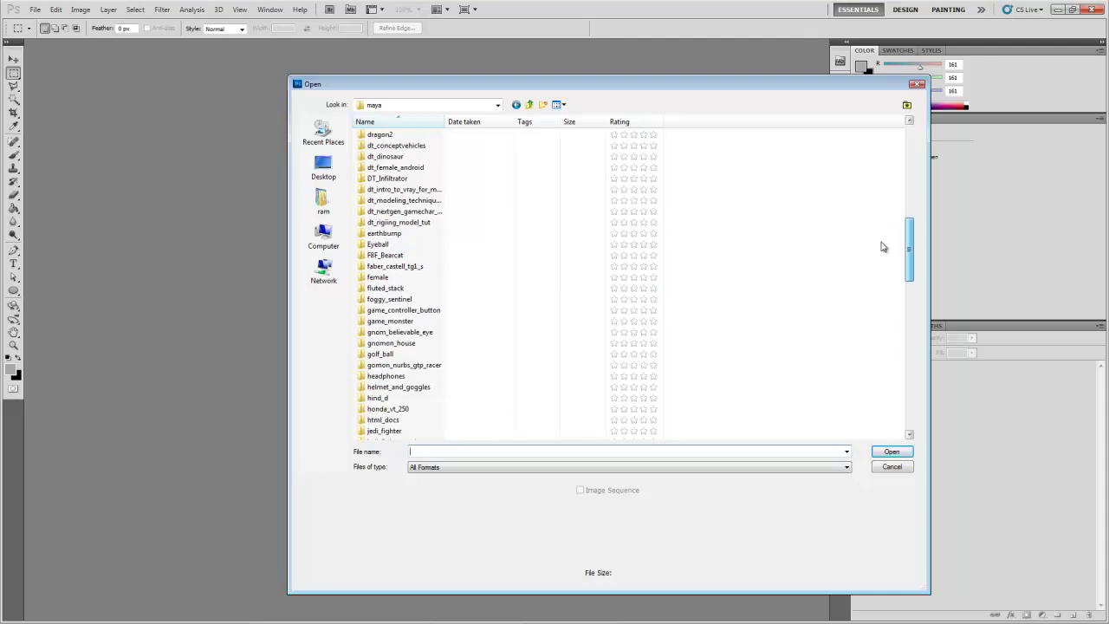
pyautogui.doubleClick(455, 254)
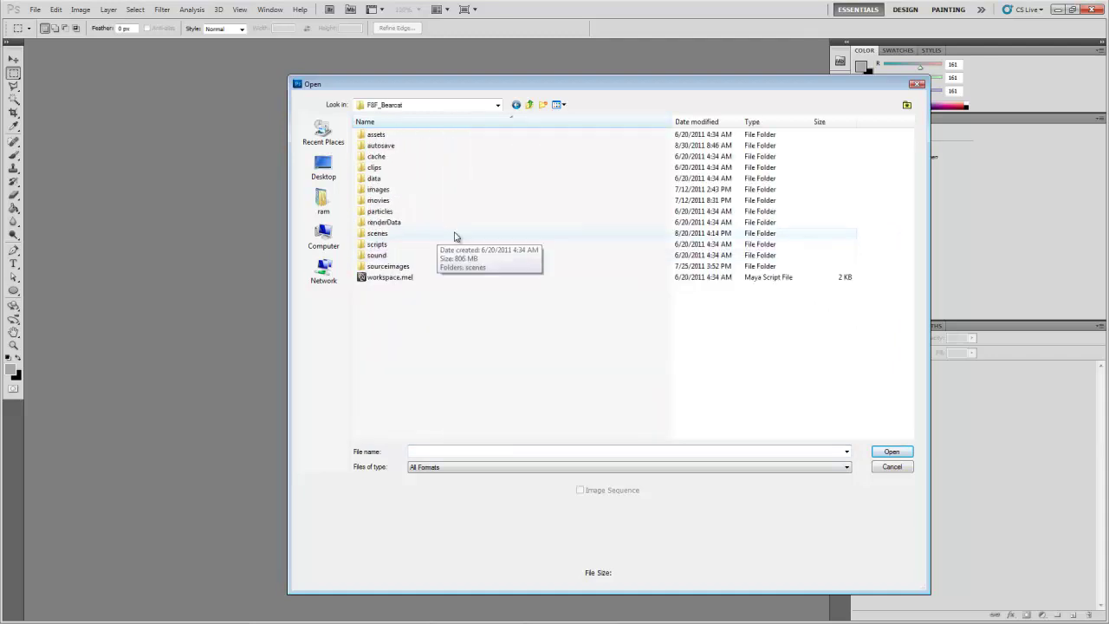
pyautogui.doubleClick(397, 269)
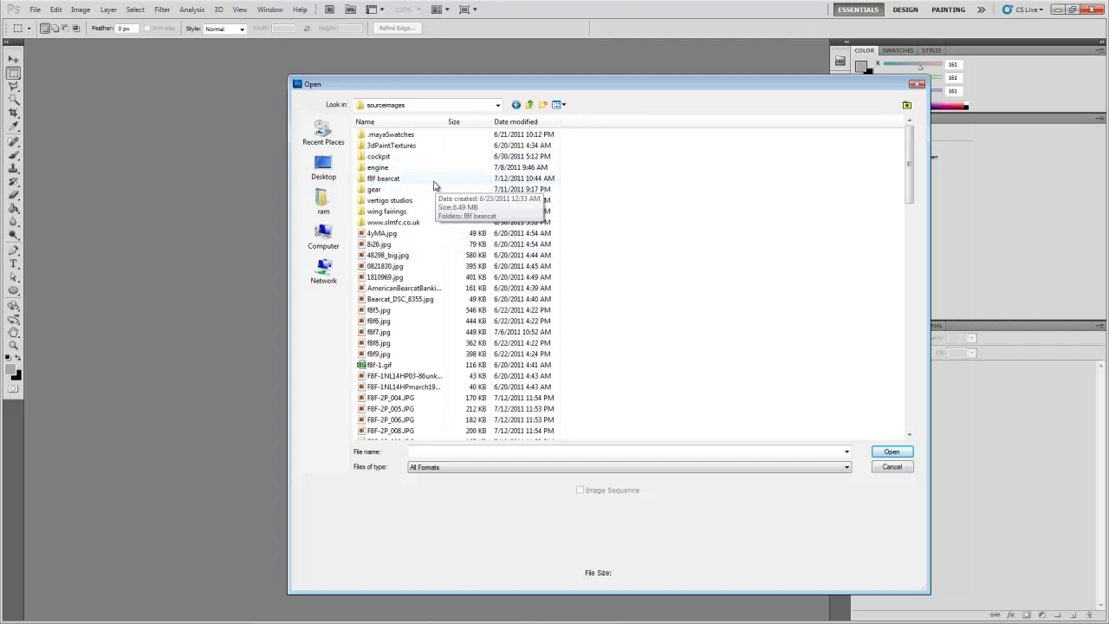
pyautogui.doubleClick(390, 178)
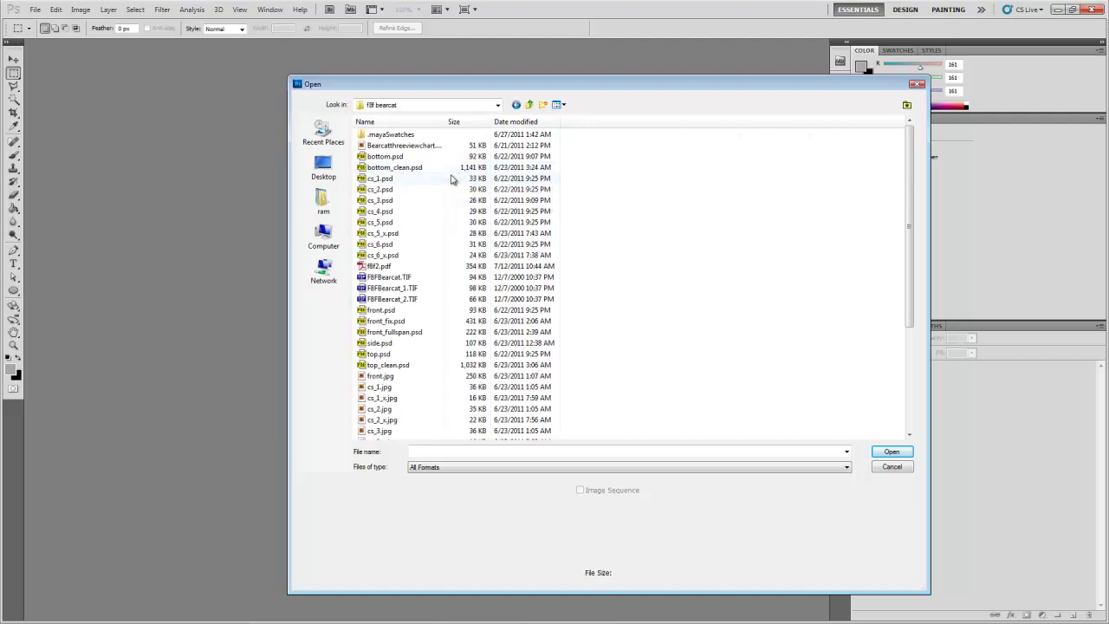
# Select front.jpg, bottom.jpg and side.jpg together and open all three
pyautogui.scroll(-3, 425, 232)
pyautogui.scroll(-2, 425, 232)
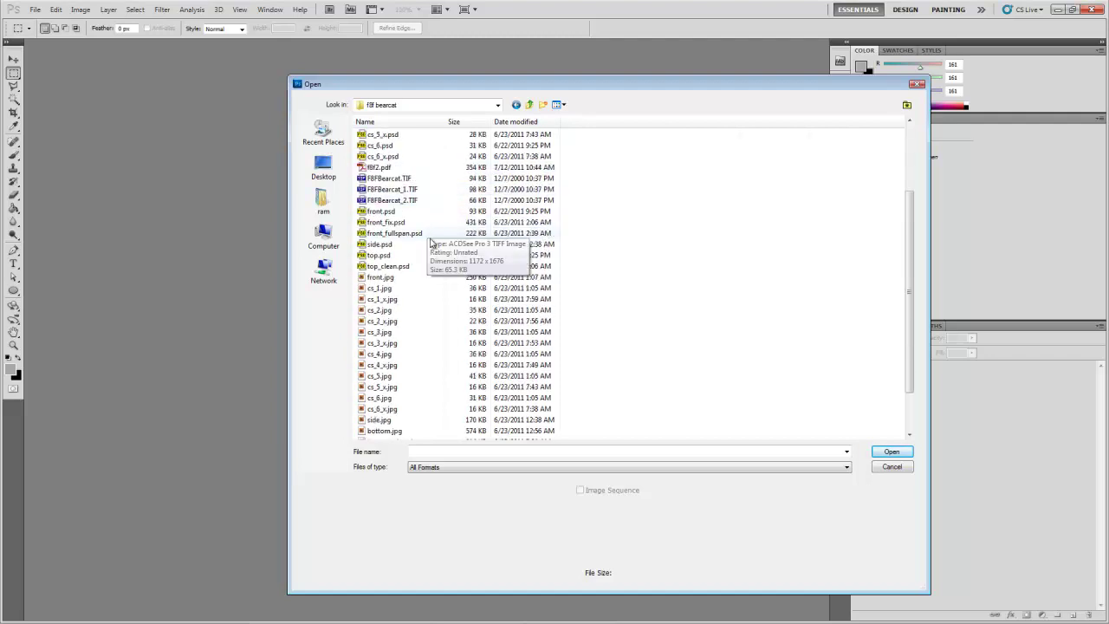
pyautogui.click(389, 247)
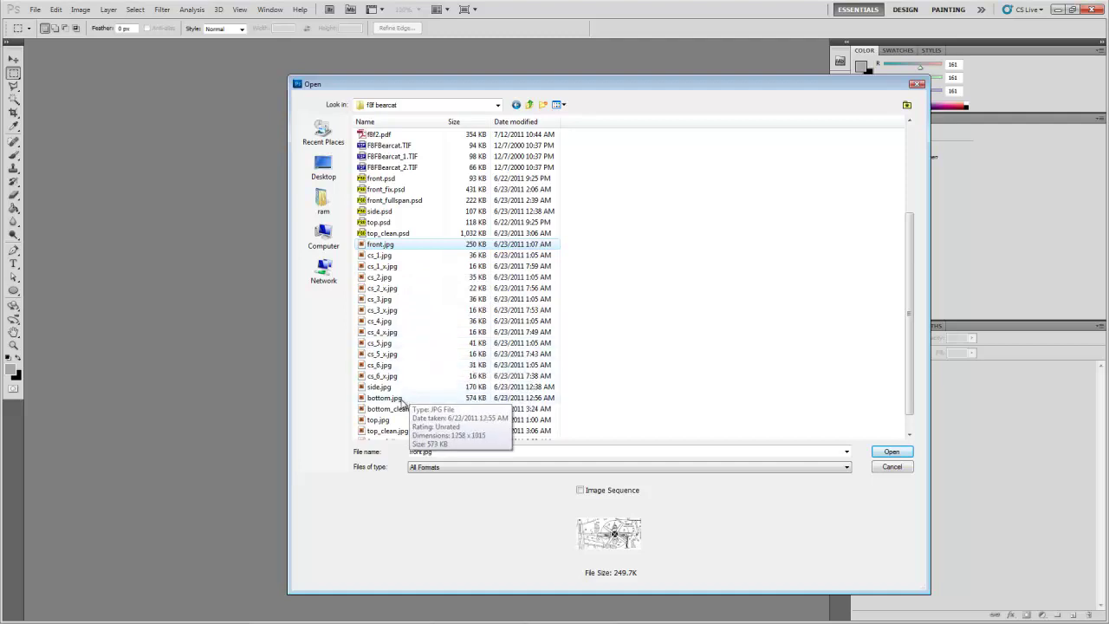
pyautogui.keyDown('ctrl'); pyautogui.click(403, 399); pyautogui.keyUp('ctrl')
pyautogui.keyDown('ctrl'); pyautogui.click(400, 387); pyautogui.keyUp('ctrl')
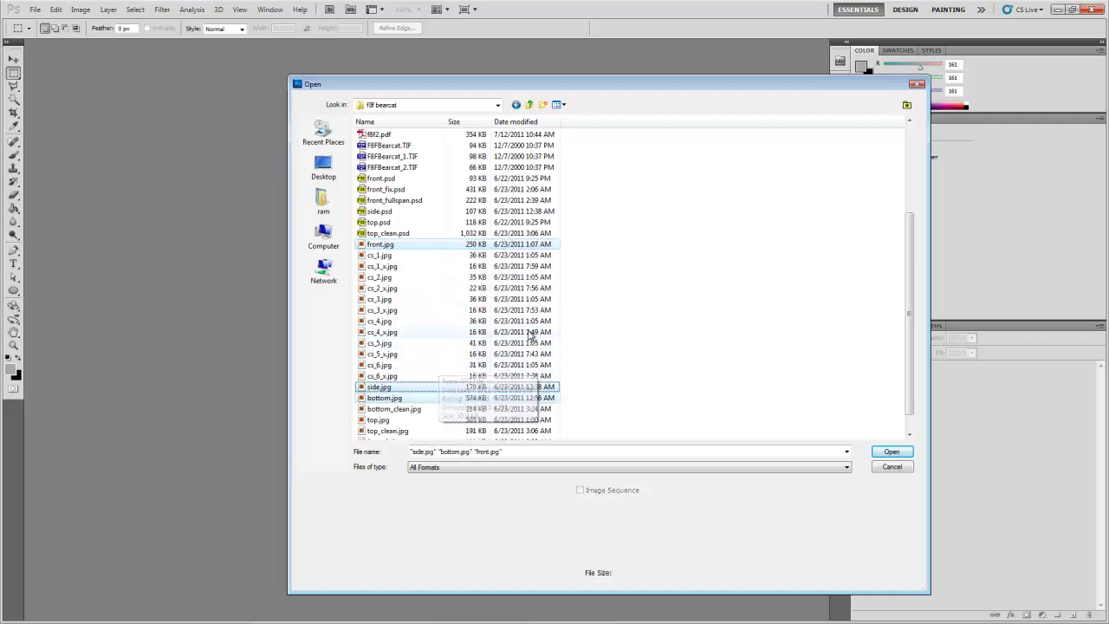
pyautogui.click(893, 451)
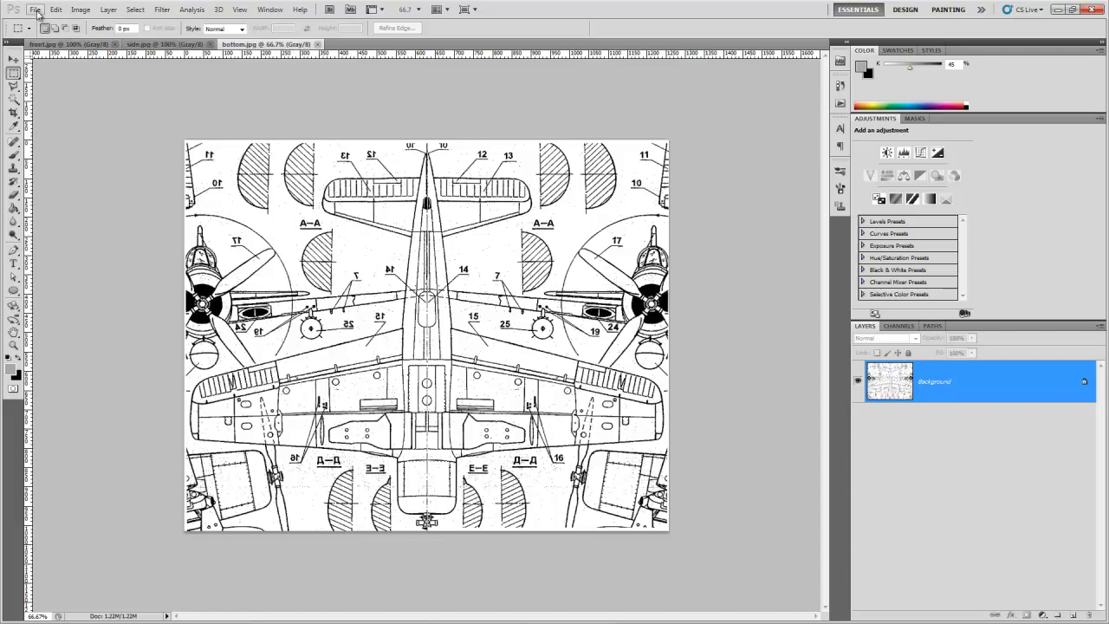
# Open the File menu, then move across the menu bar to the Window menu's panel and document list
pyautogui.click(37, 10)
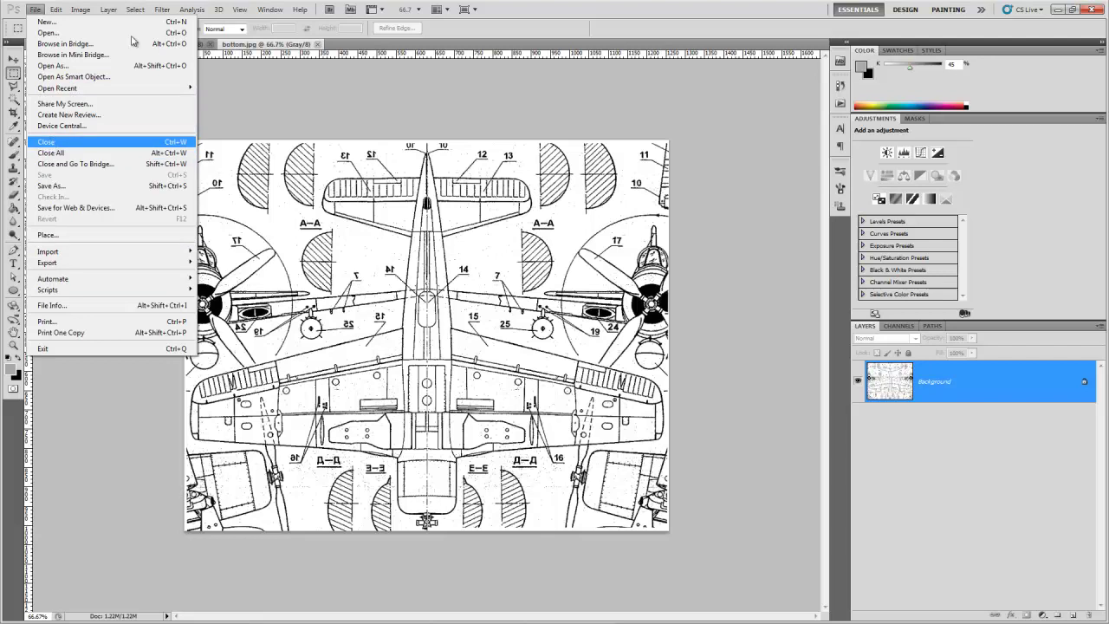
pyautogui.moveTo(135, 8)
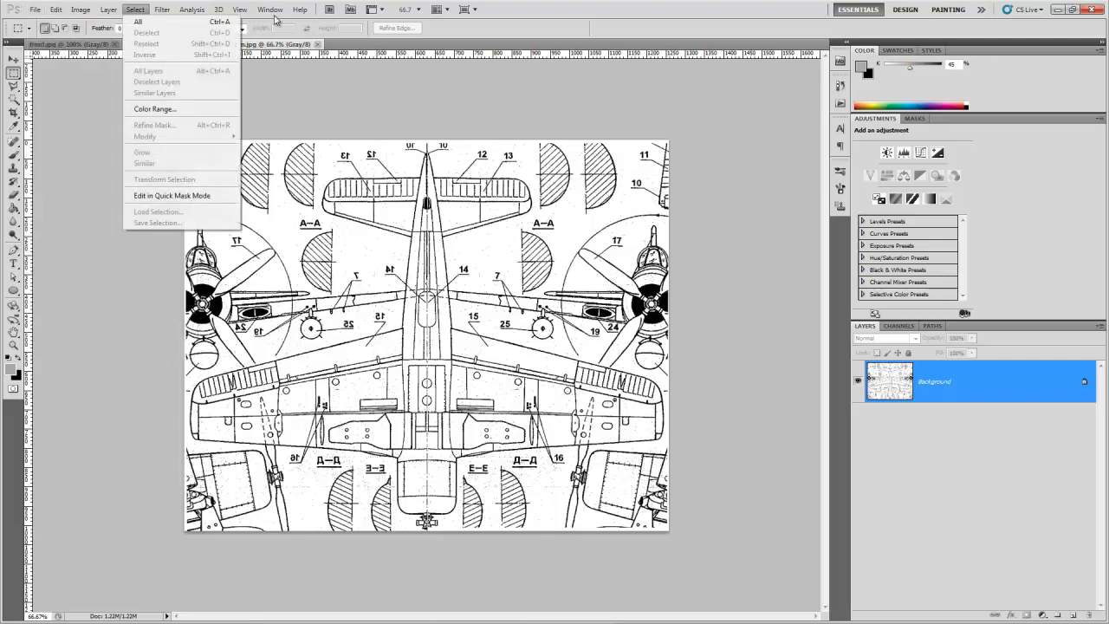
pyautogui.press('Right')
pyautogui.press('Right')
pyautogui.press('Right')
pyautogui.press('Right')
pyautogui.press('Right')
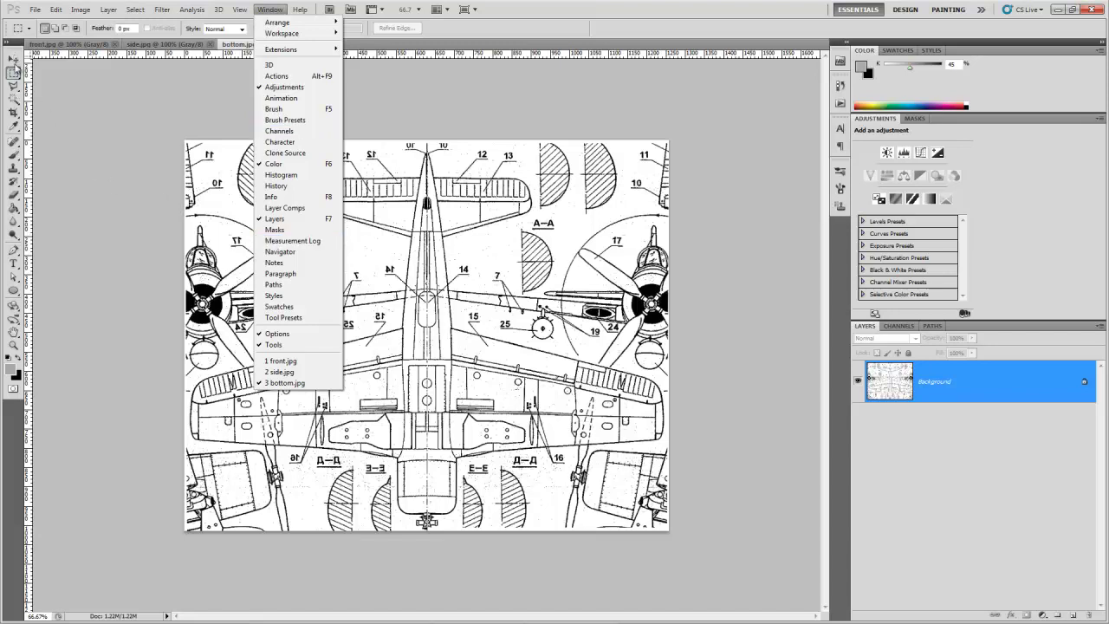
# Use the Brush tool to paint a thick grey scribble across the centre of bottom.jpg
pyautogui.click(15, 155)
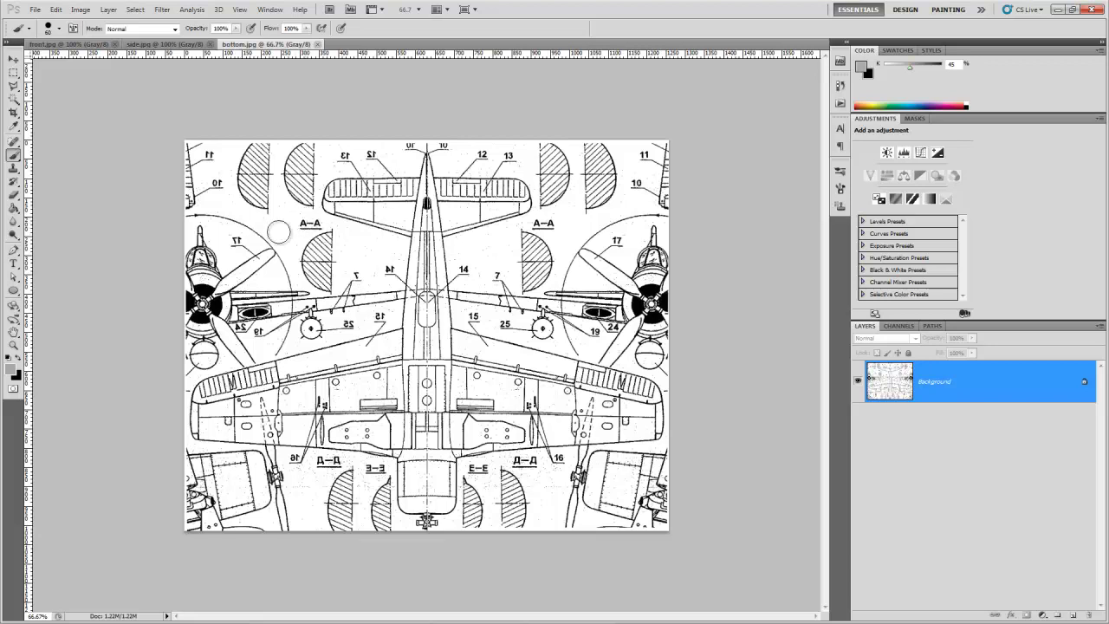
pyautogui.moveTo(278, 231)
pyautogui.mouseDown()
pyautogui.moveTo(400, 286)
pyautogui.moveTo(431, 235)
pyautogui.moveTo(414, 267)
pyautogui.moveTo(500, 309)
pyautogui.moveTo(530, 220)
pyautogui.moveTo(585, 288)
pyautogui.moveTo(563, 395)
pyautogui.moveTo(367, 351)
pyautogui.moveTo(460, 277)
pyautogui.moveTo(318, 190)
pyautogui.moveTo(321, 294)
pyautogui.moveTo(373, 434)
pyautogui.moveTo(558, 440)
pyautogui.moveTo(560, 243)
pyautogui.moveTo(450, 170)
pyautogui.moveTo(381, 167)
pyautogui.mouseUp()
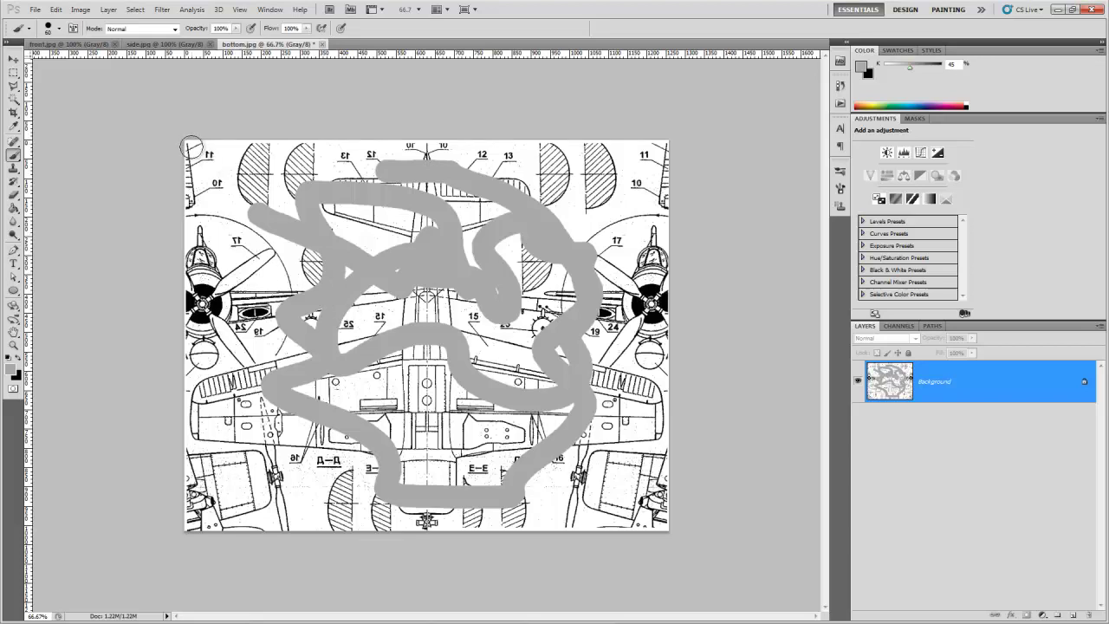
# Browse the Filter menu, then show the rotation and flip options under Image > Image Rotation
pyautogui.click(165, 9)
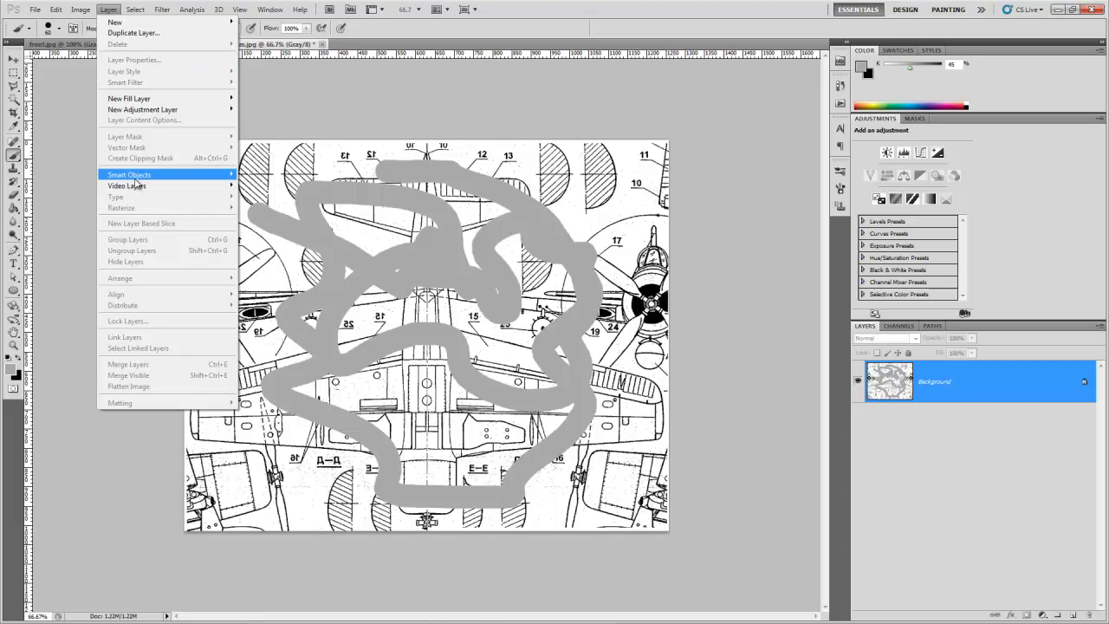
pyautogui.moveTo(149, 173)
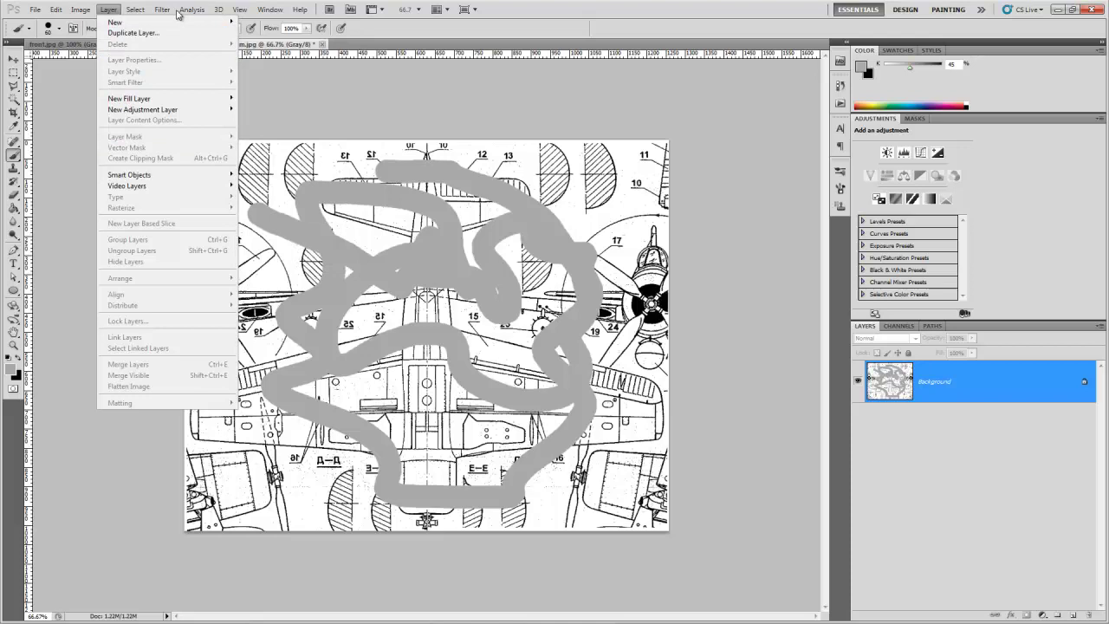
pyautogui.click(76, 12)
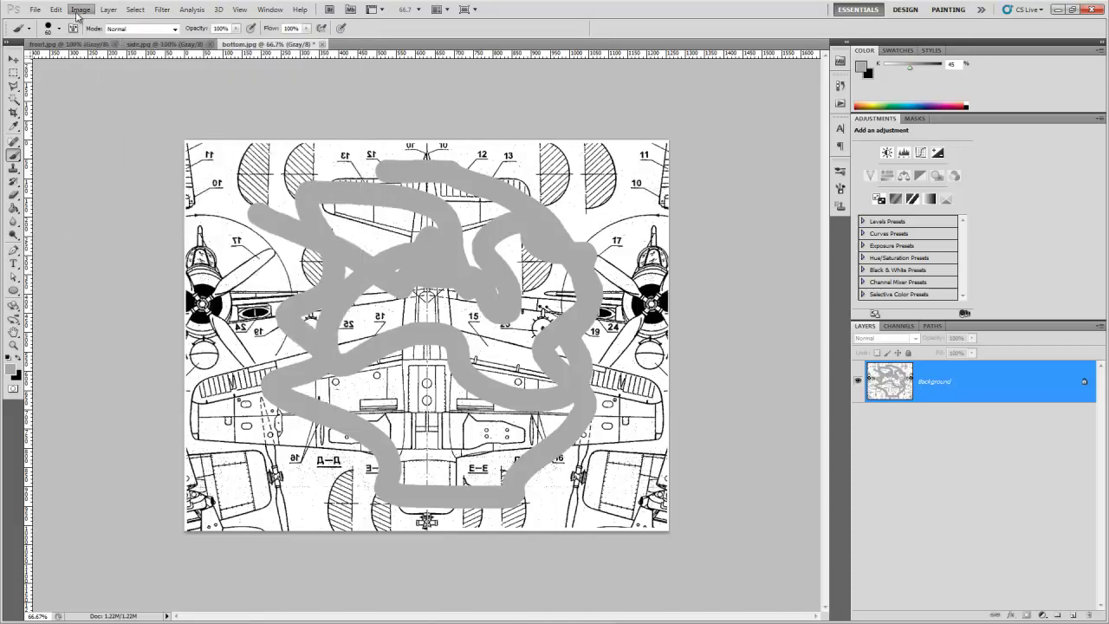
pyautogui.click(76, 12)
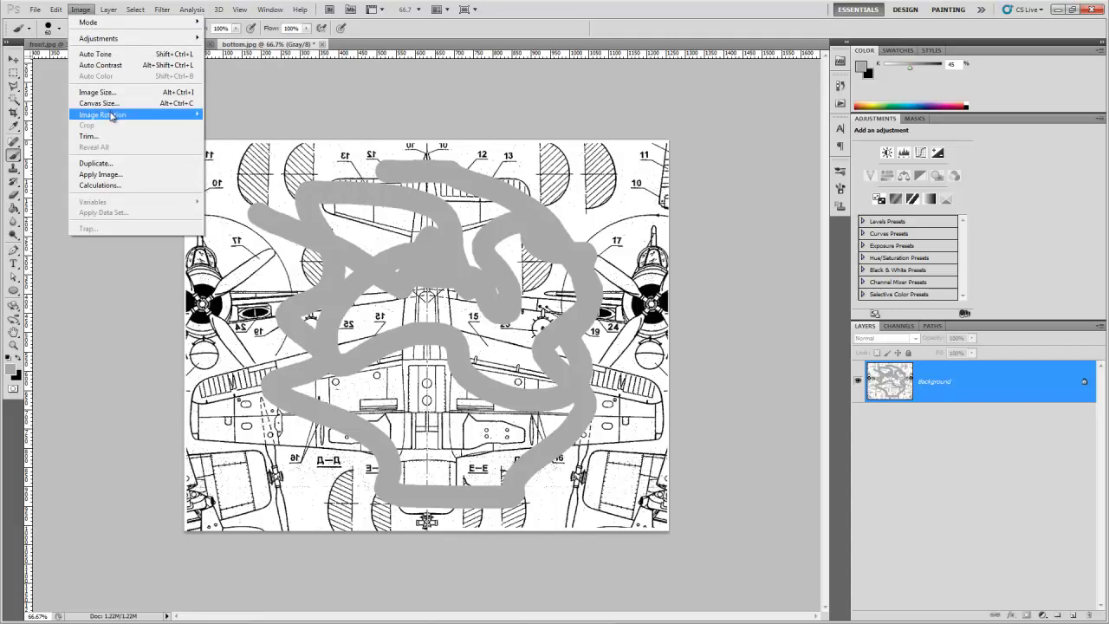
pyautogui.moveTo(123, 122)
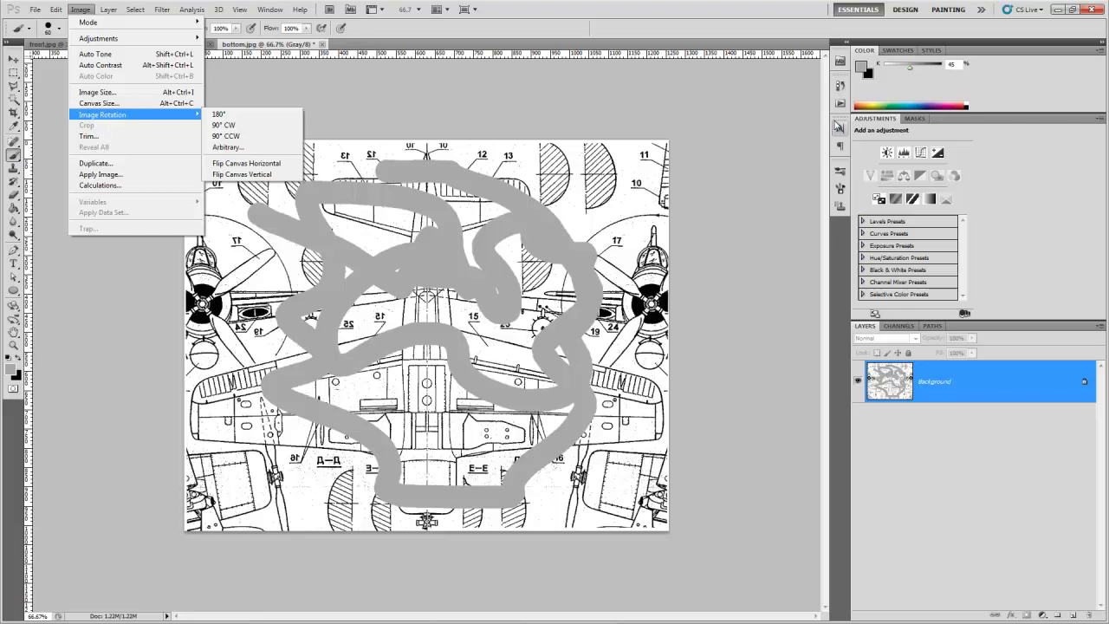
# Bring up the pasteboard colour options with a right-click, then dismiss them to clear every menu
pyautogui.rightClick(783, 171)
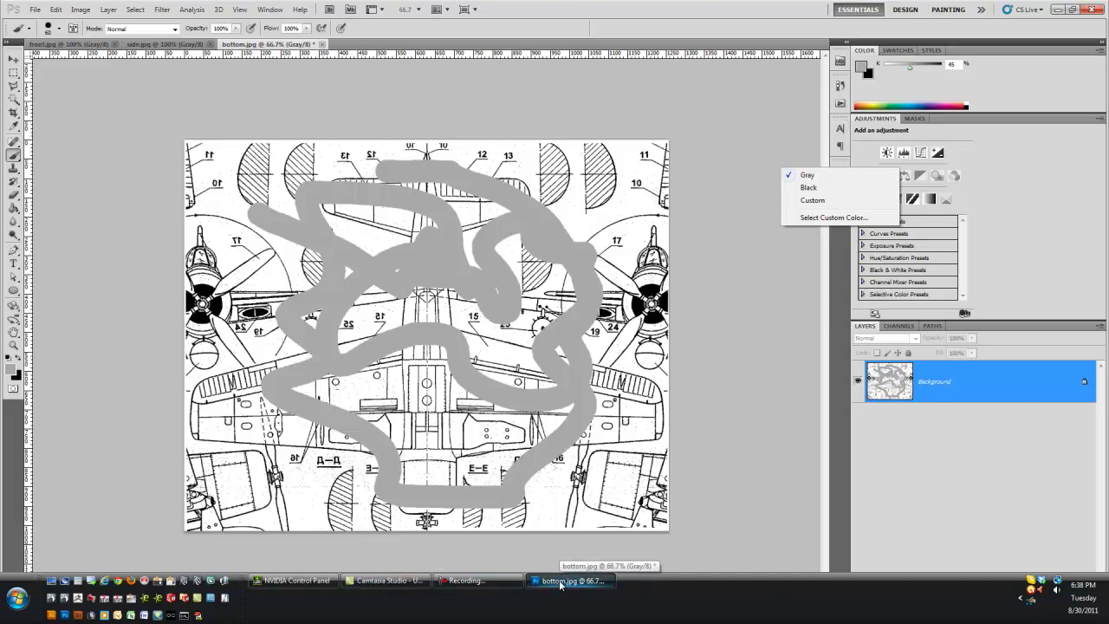
pyautogui.click(714, 255)
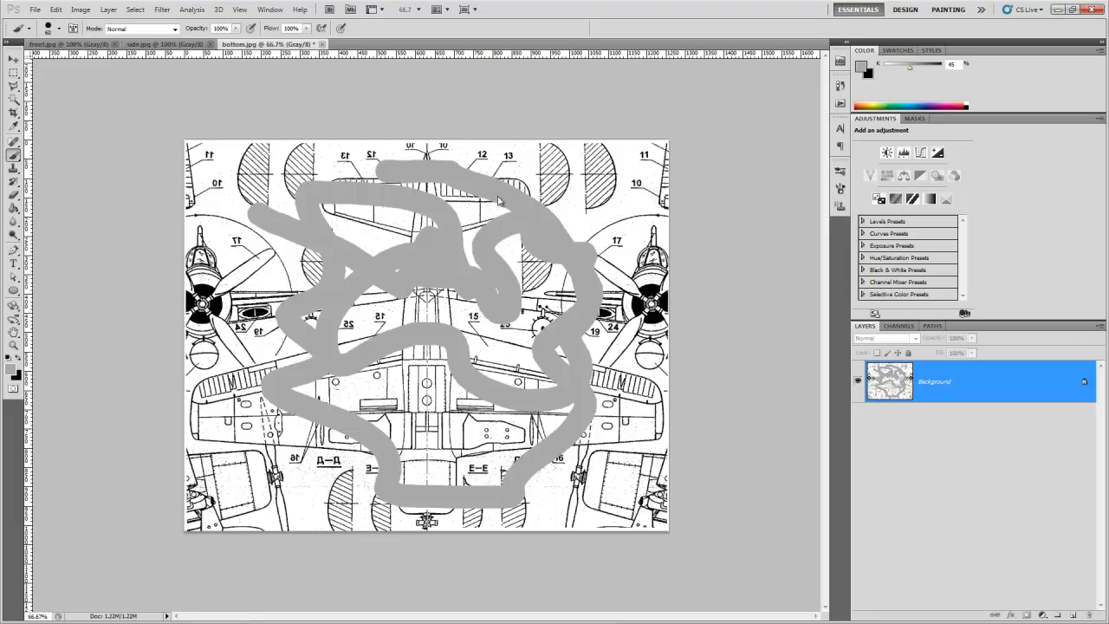